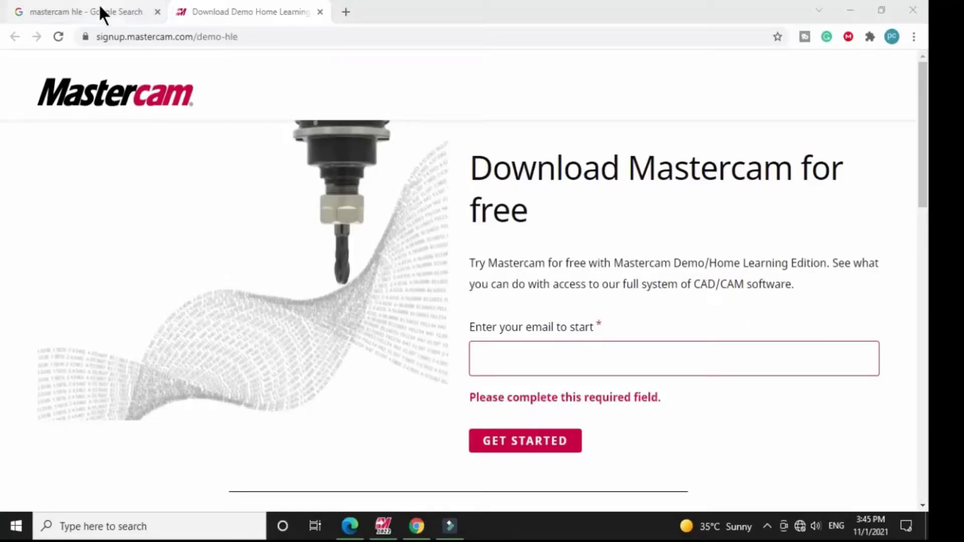
# Revisit the Mastercam HLE search results and demo download page, then switch to Mastercam Design 2022
pyautogui.click(98, 10)
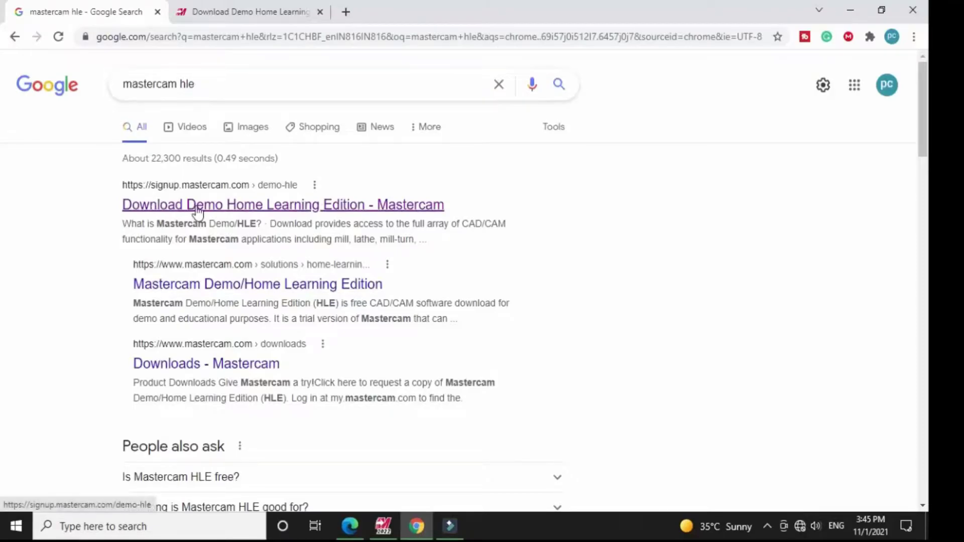
pyautogui.click(216, 2)
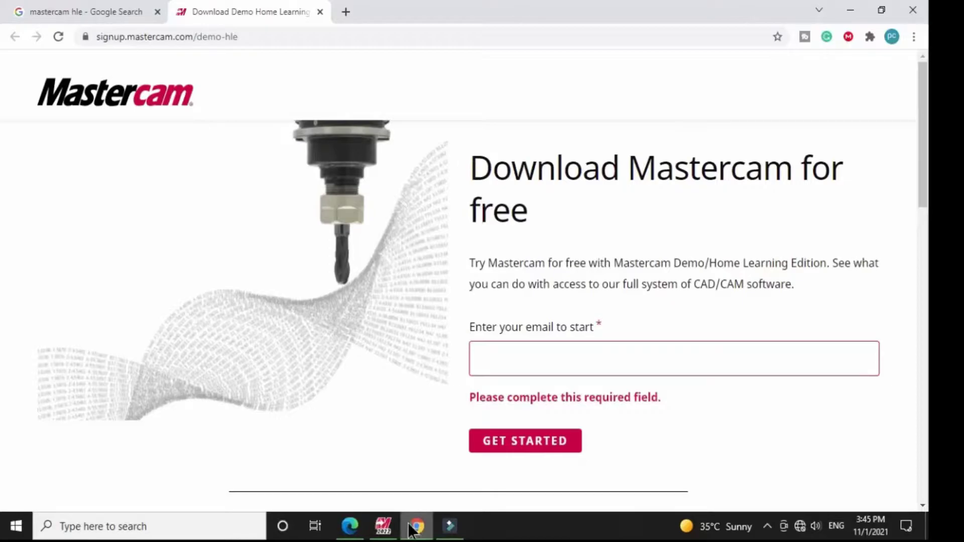
pyautogui.click(383, 526)
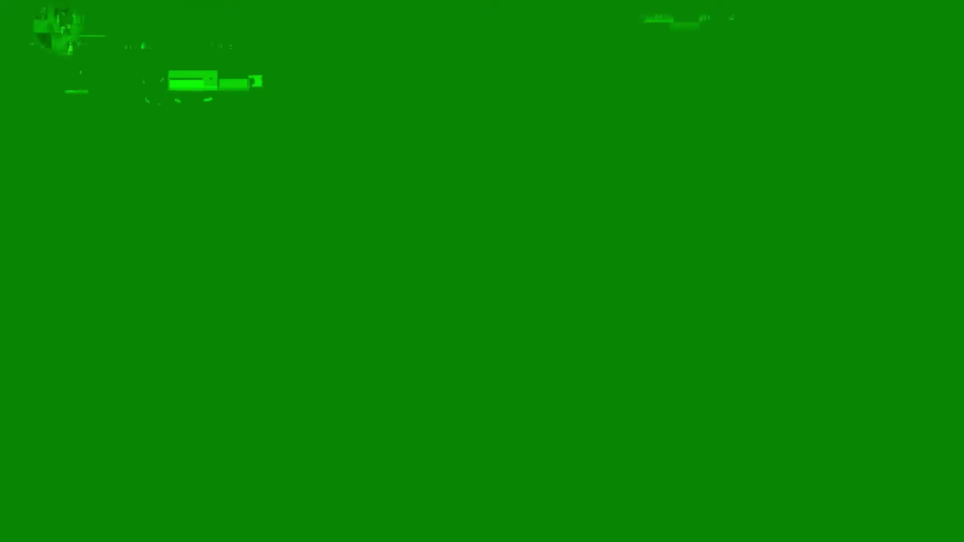
pyautogui.click(59, 11)
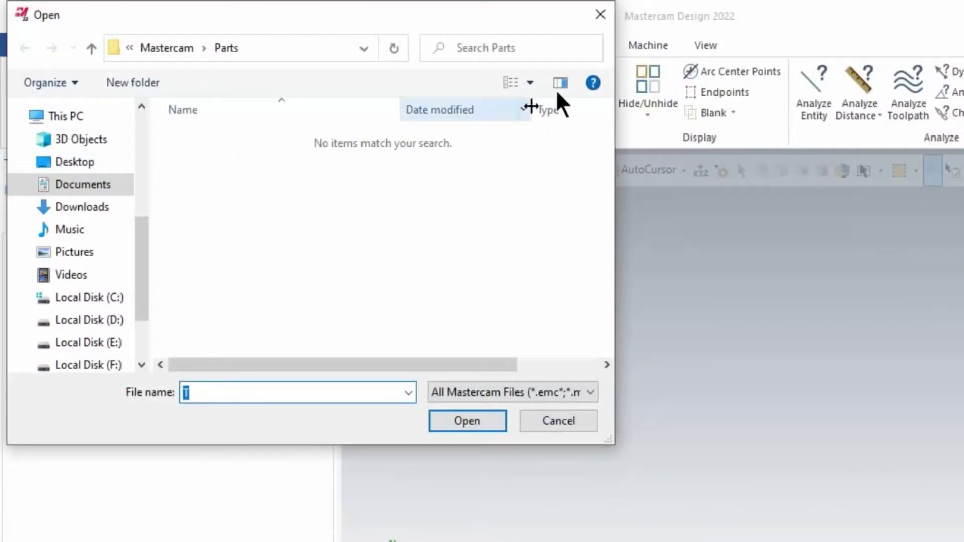
pyautogui.click(600, 23)
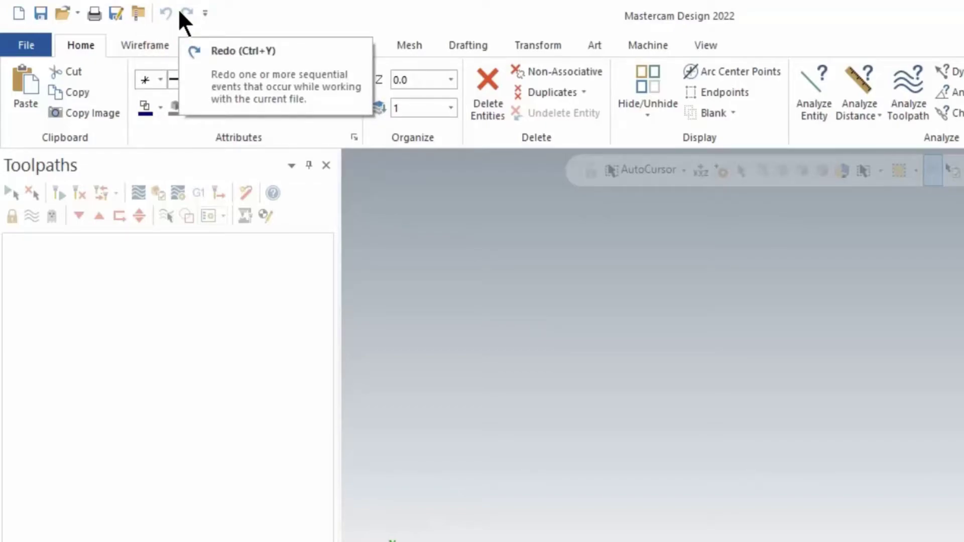
# Add Top (WCS) to the Quick Access Toolbar commands and move it to last place, after Redo
pyautogui.click(206, 13)
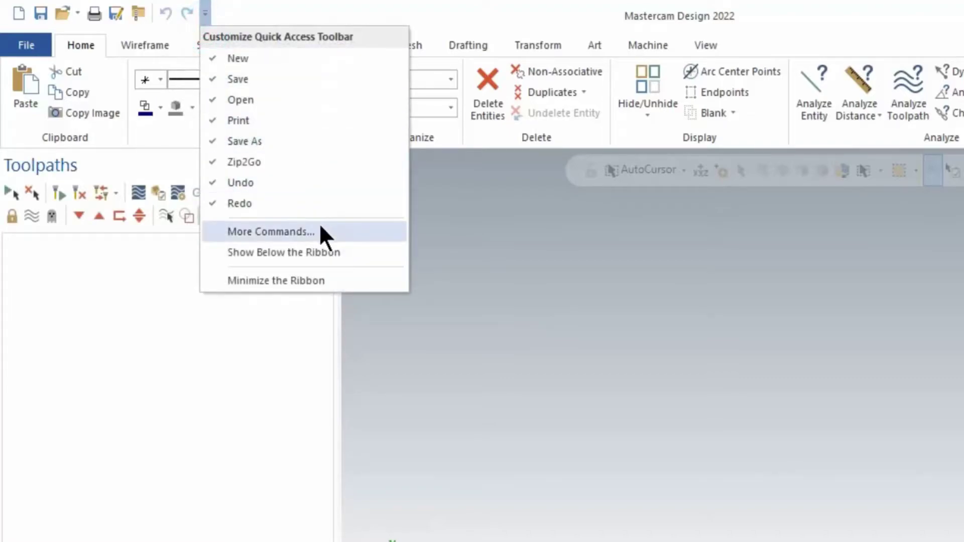
pyautogui.click(291, 232)
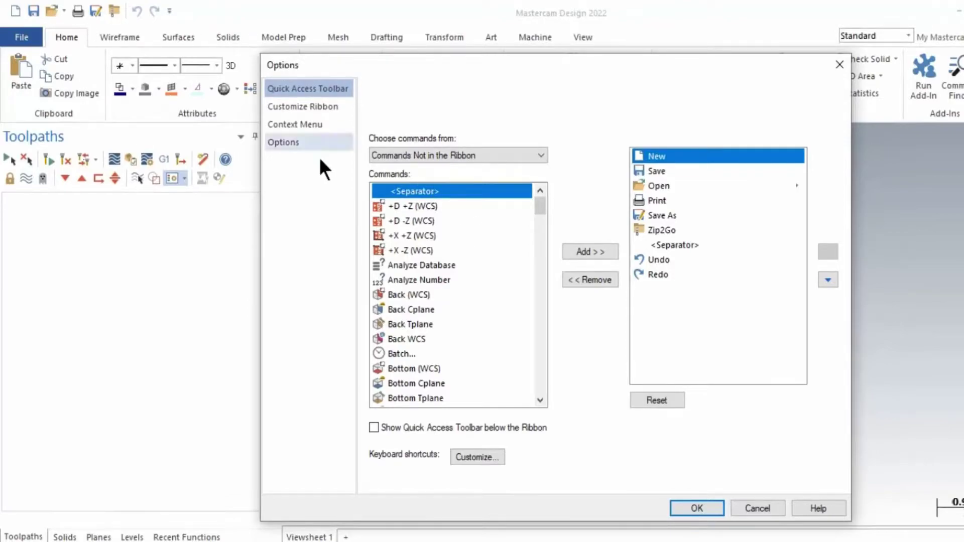
pyautogui.click(452, 249)
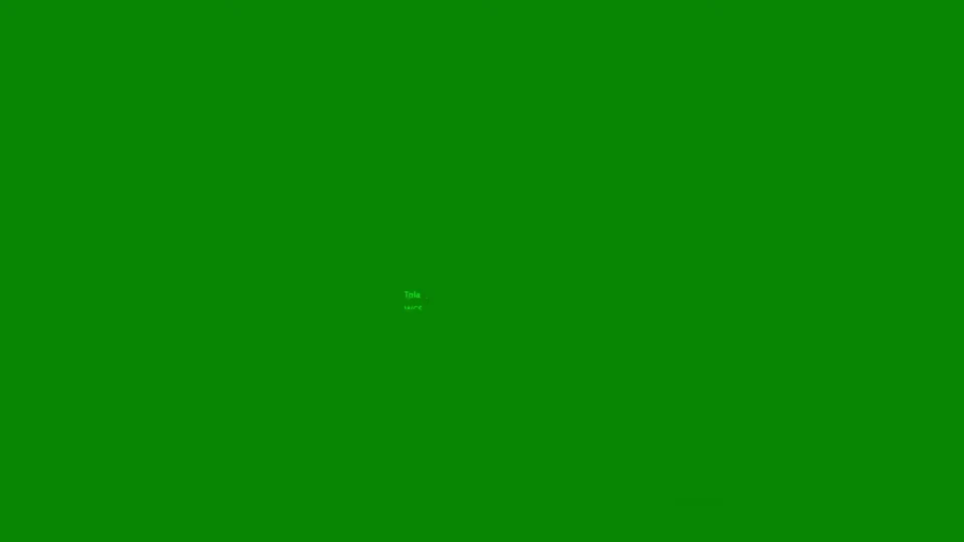
pyautogui.click(402, 264)
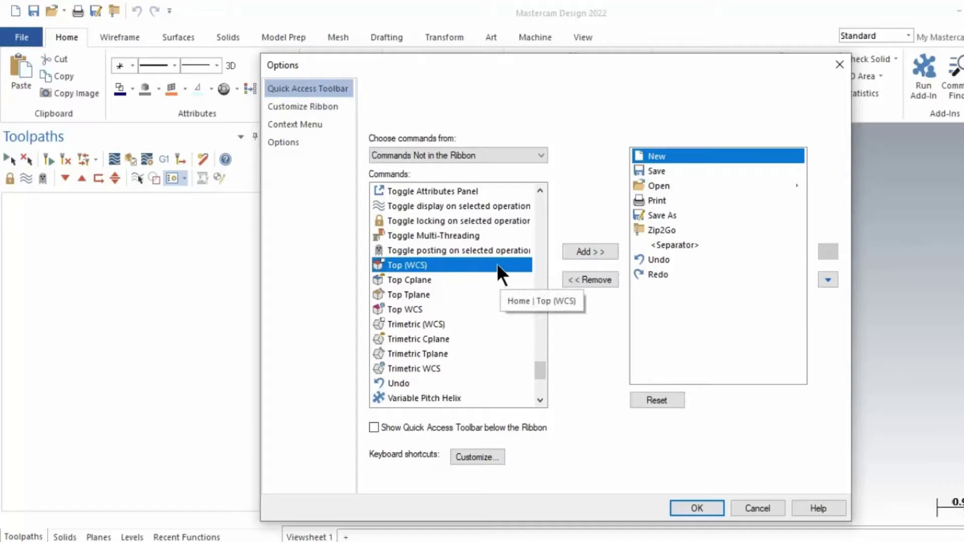
pyautogui.click(583, 253)
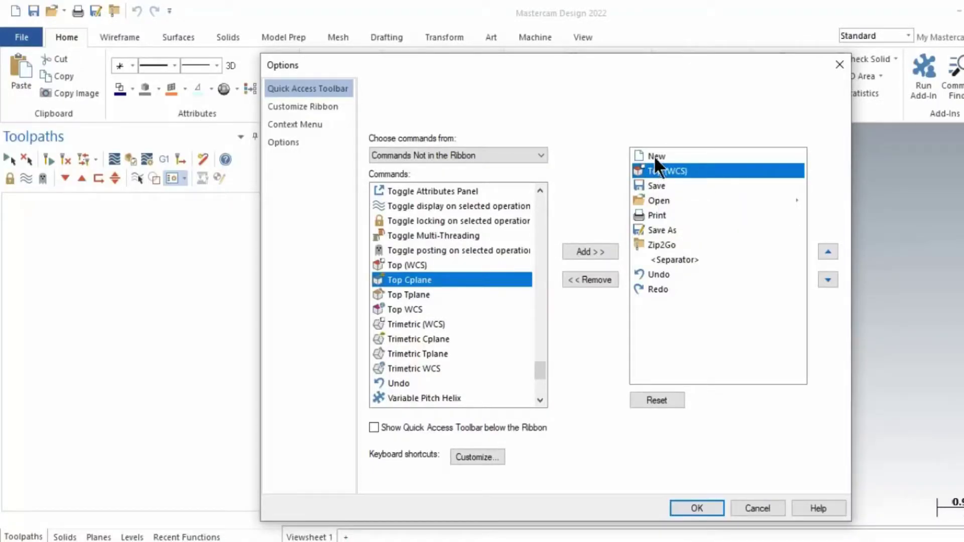
pyautogui.click(827, 250)
pyautogui.click(828, 279)
pyautogui.click(827, 280)
pyautogui.click(828, 279)
pyautogui.click(828, 280)
pyautogui.click(827, 279)
pyautogui.click(828, 280)
pyautogui.click(828, 280)
pyautogui.click(824, 280)
pyautogui.click(824, 279)
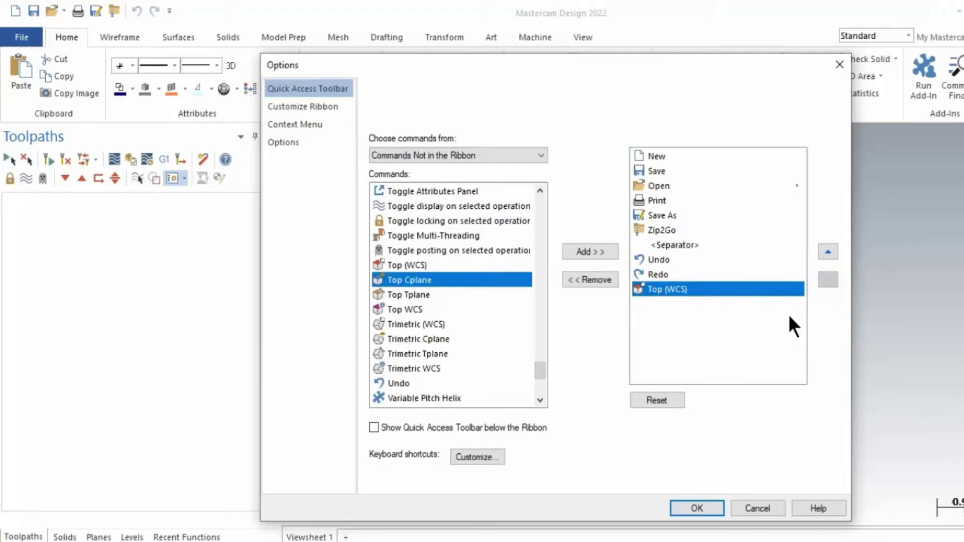
# Apply the toolbar change, then remove Top (WCS) from the Quick Access Toolbar so it ends at Redo
pyautogui.click(695, 506)
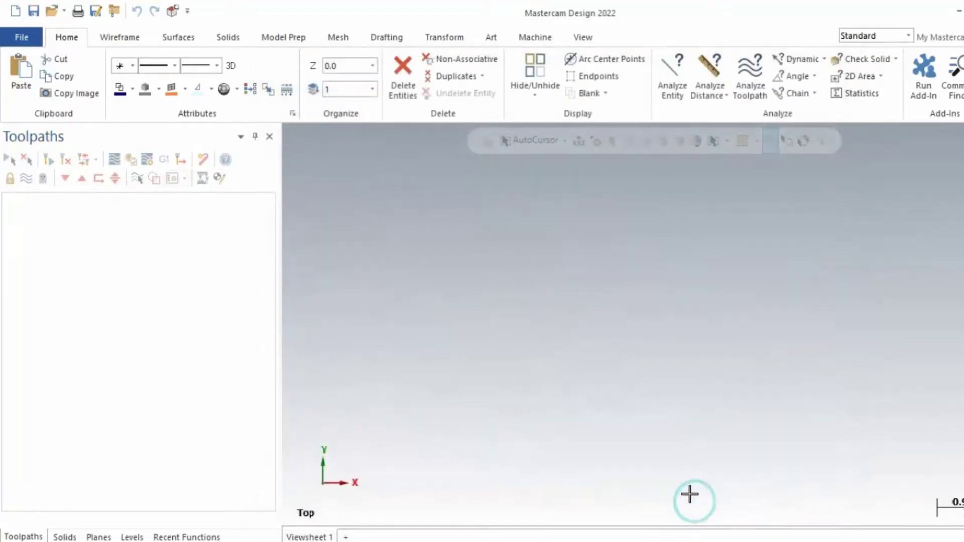
pyautogui.click(187, 11)
pyautogui.click(248, 192)
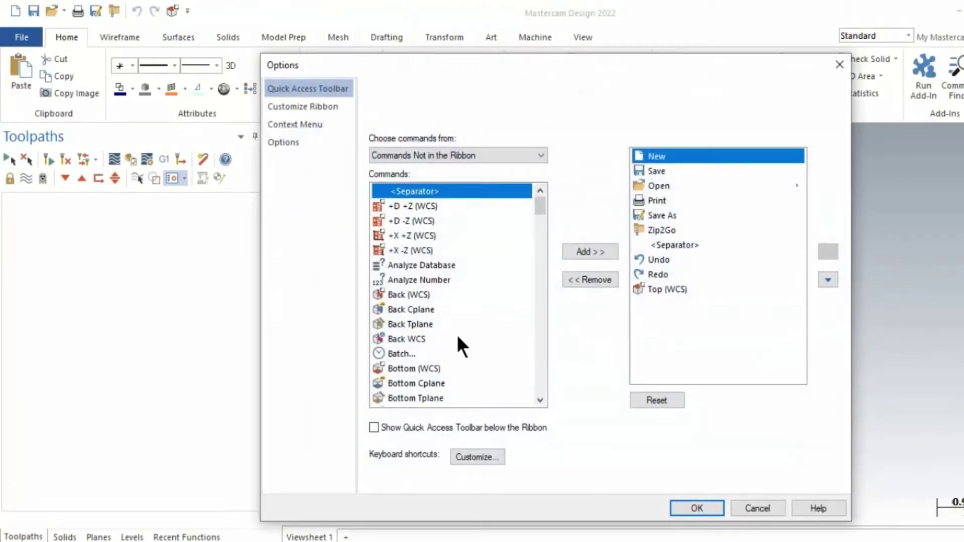
pyautogui.click(656, 288)
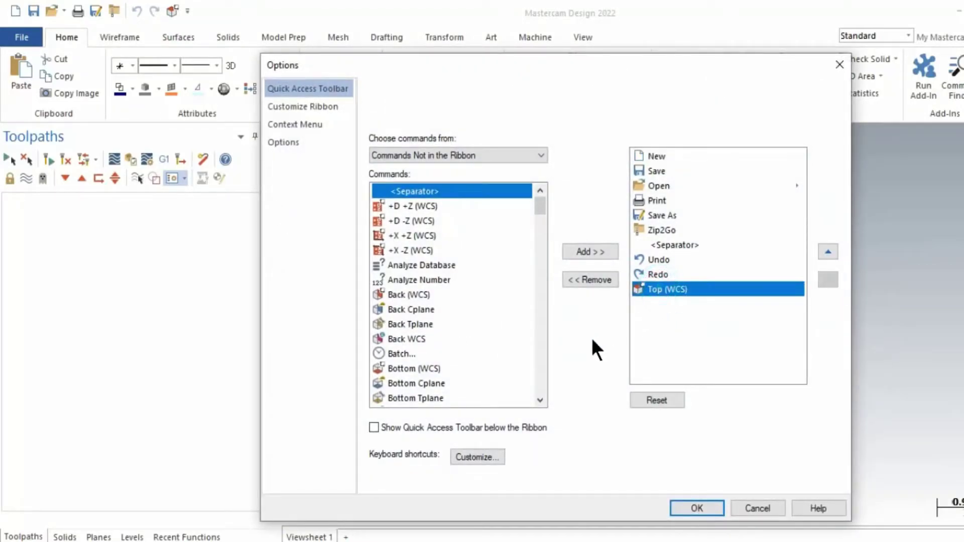
pyautogui.click(592, 280)
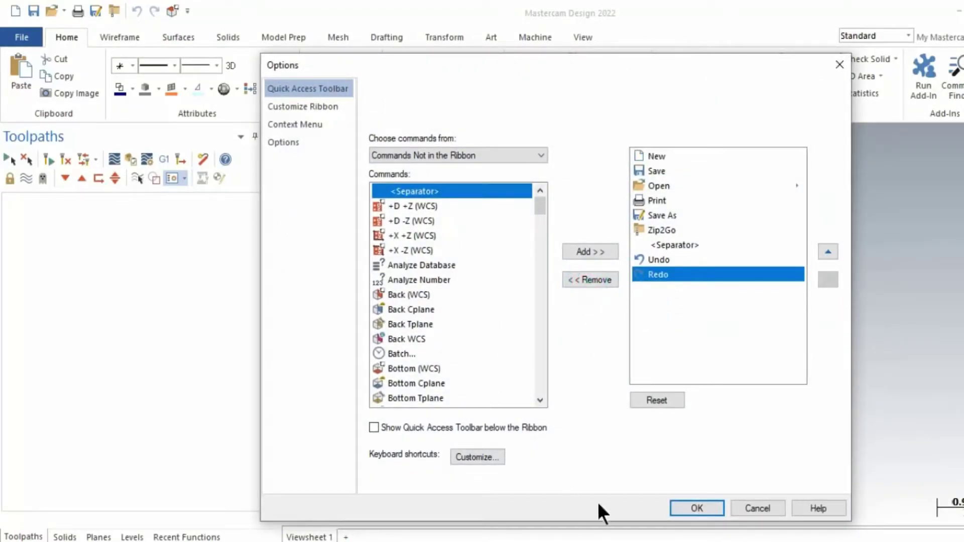
pyautogui.click(691, 508)
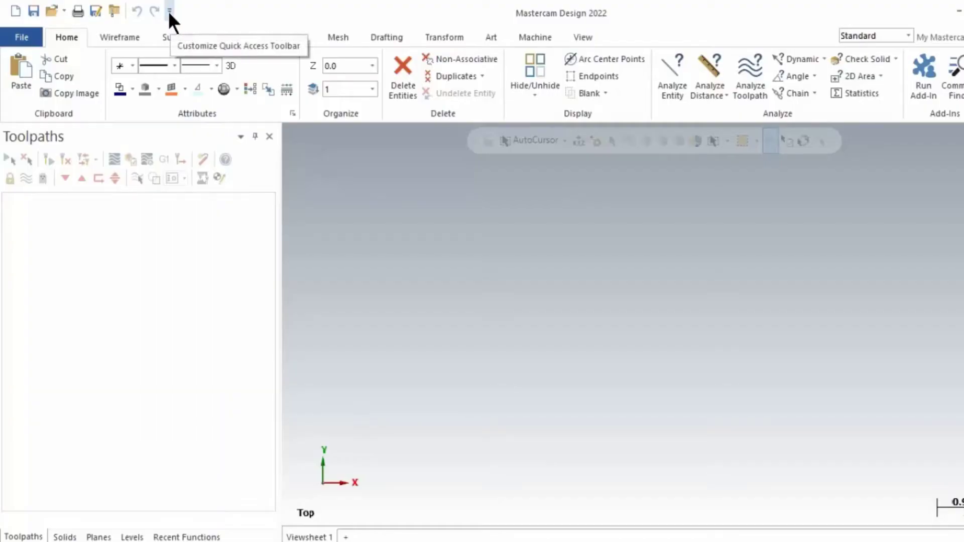
# Enable 'Show Quick Access Toolbar below the Ribbon' in the toolbar customization options
pyautogui.click(170, 11)
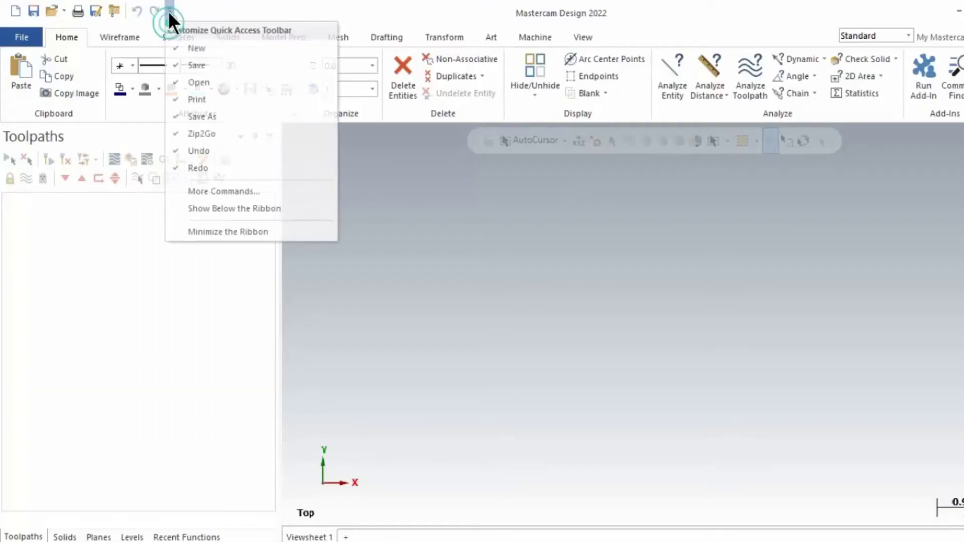
pyautogui.click(224, 191)
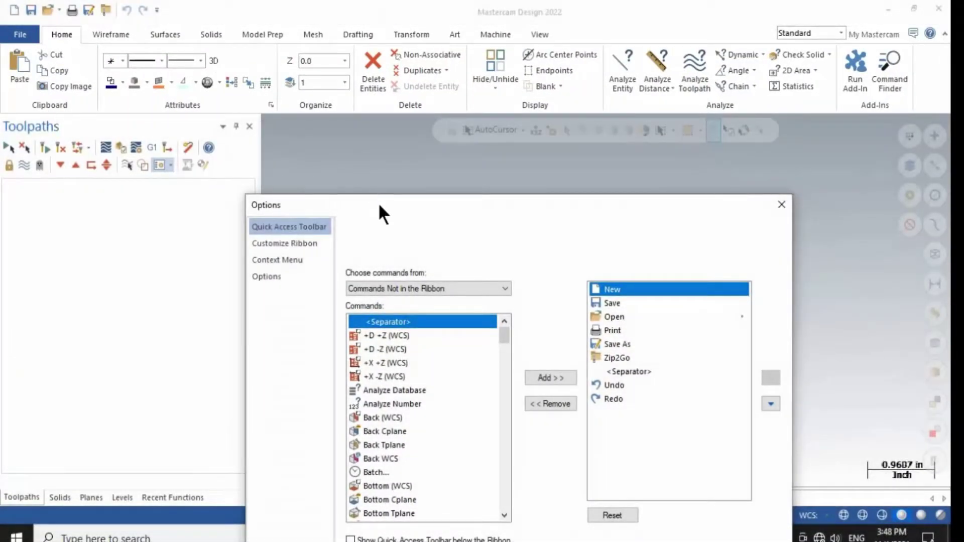
pyautogui.moveTo(378, 203); pyautogui.dragTo(358, 69)
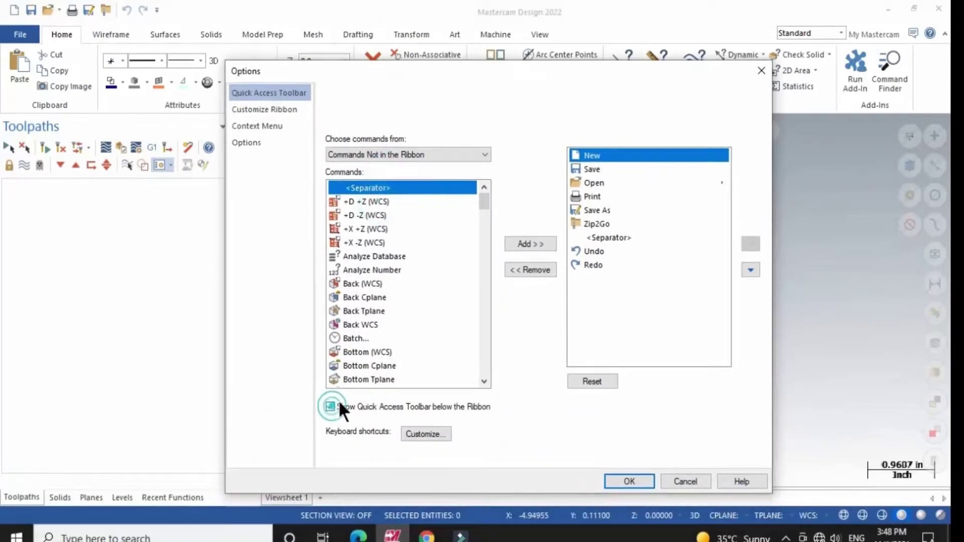
pyautogui.click(628, 482)
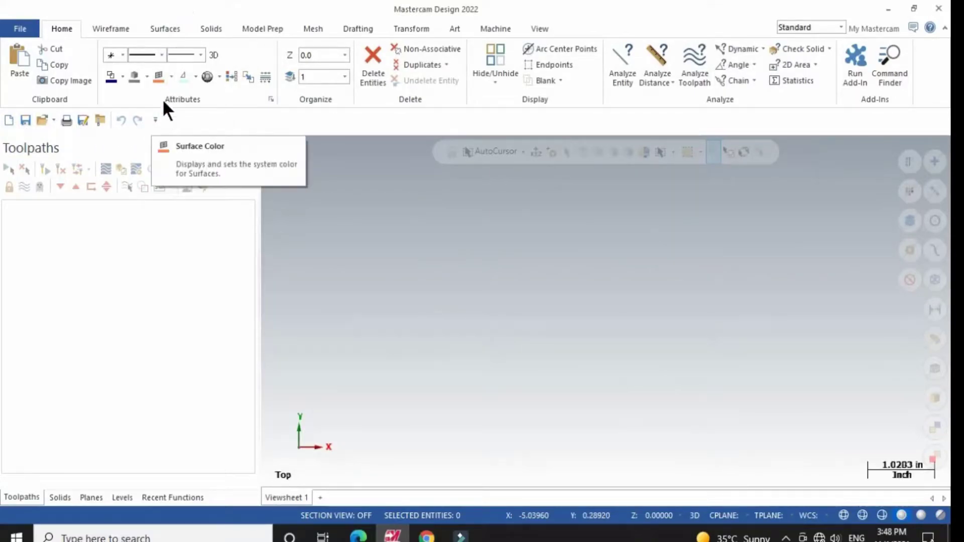
# Move the Quick Access Toolbar back above the ribbon and minimize the ribbon to its tab names
pyautogui.click(155, 121)
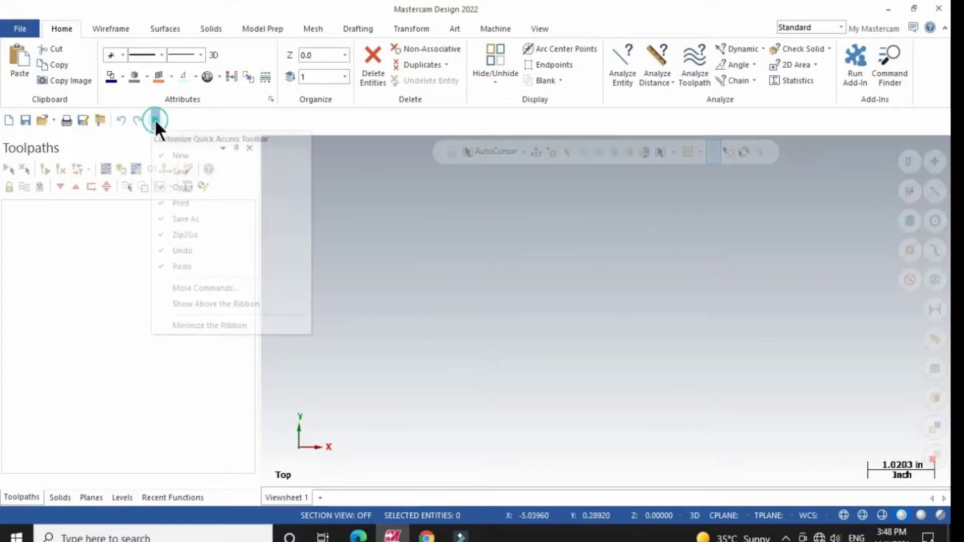
pyautogui.click(206, 302)
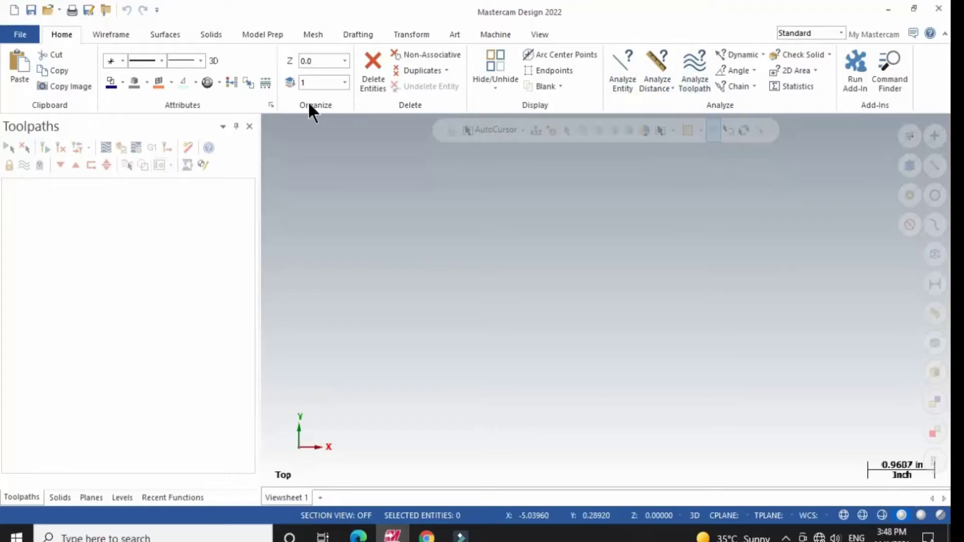
pyautogui.click(153, 9)
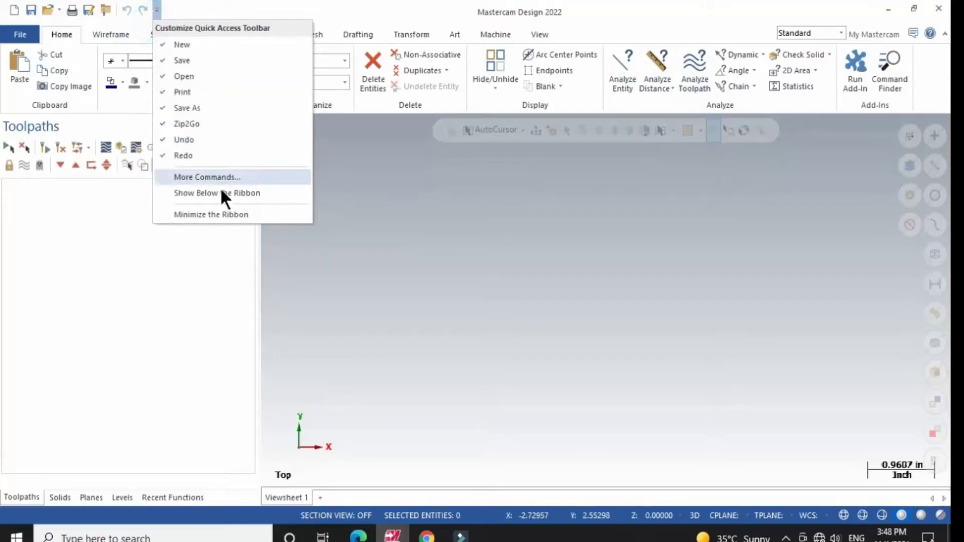
pyautogui.click(221, 213)
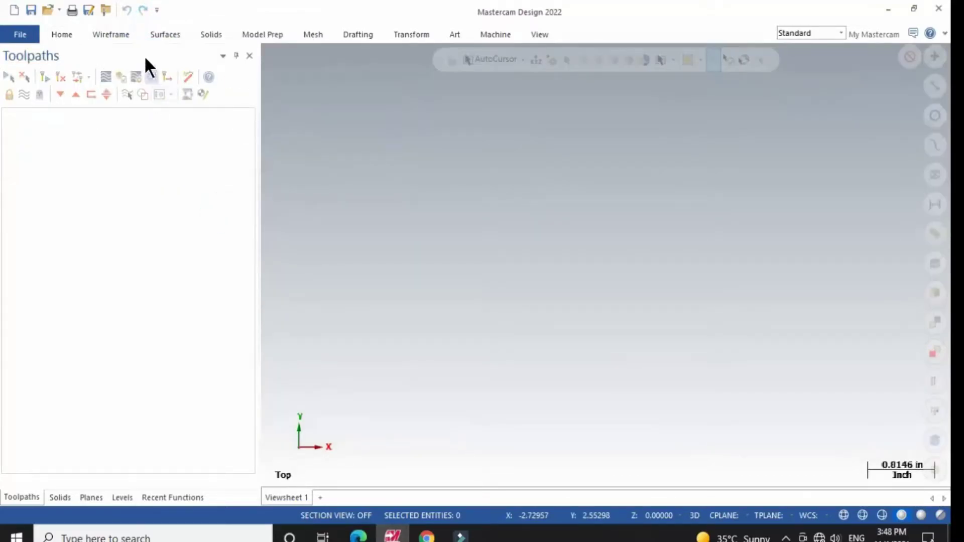
pyautogui.click(157, 9)
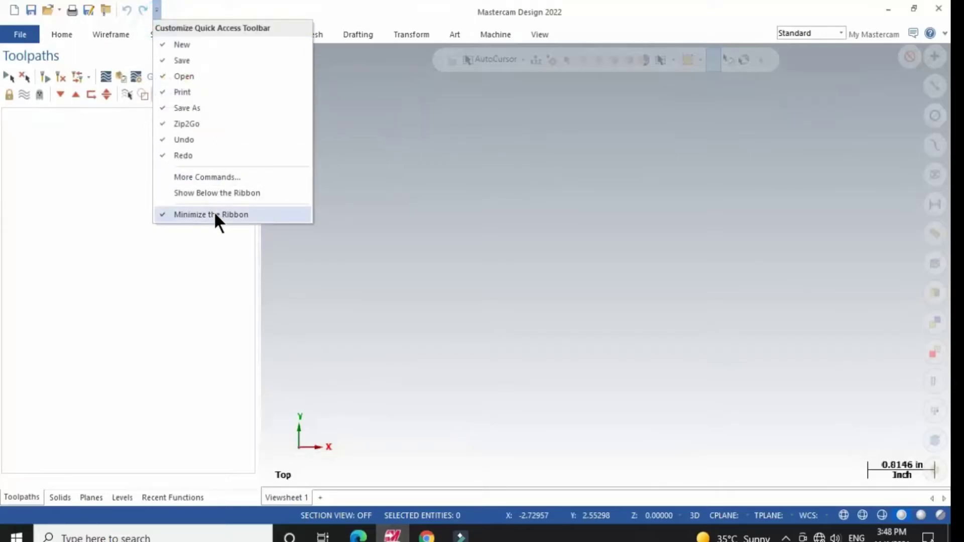